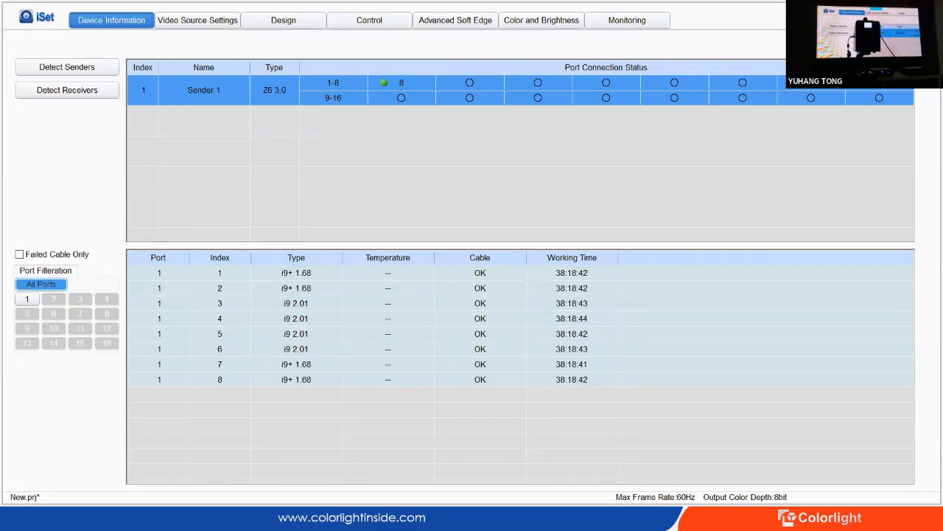
- Read the screen information for color and brightness, and display the red, green and blue test colors on the screen in turn
left_click(541, 20)
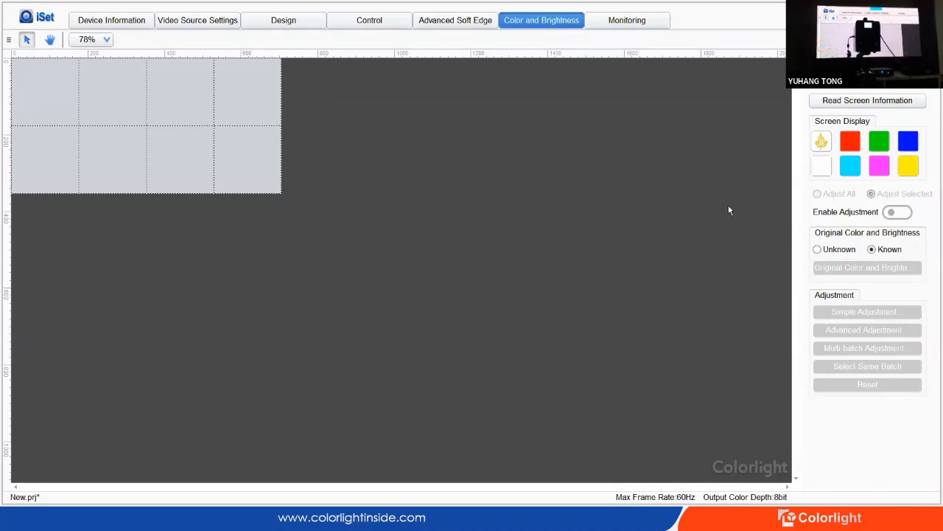
left_click(858, 102)
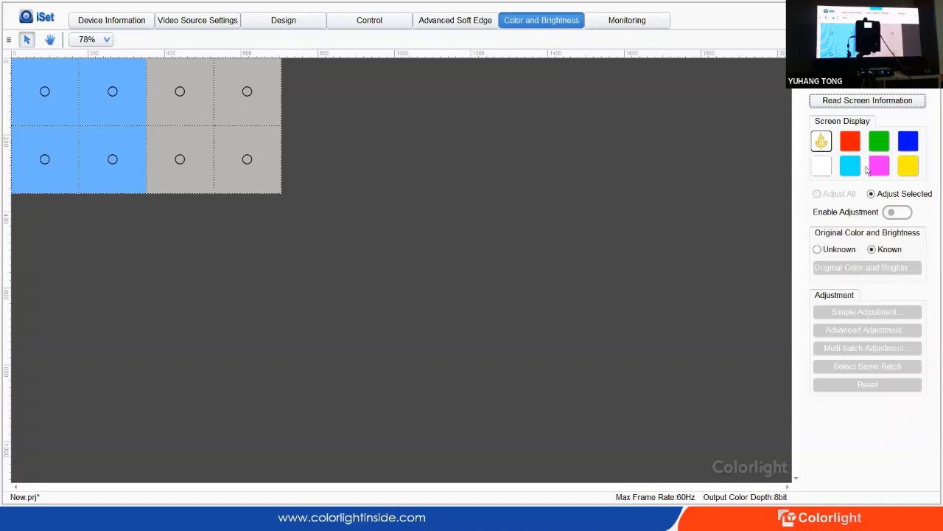
left_click(852, 142)
left_click(872, 145)
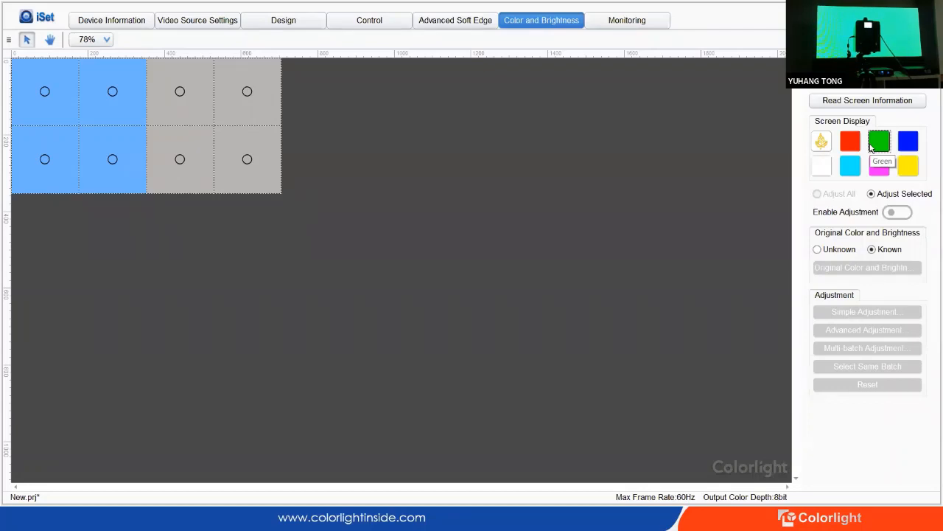
left_click(907, 149)
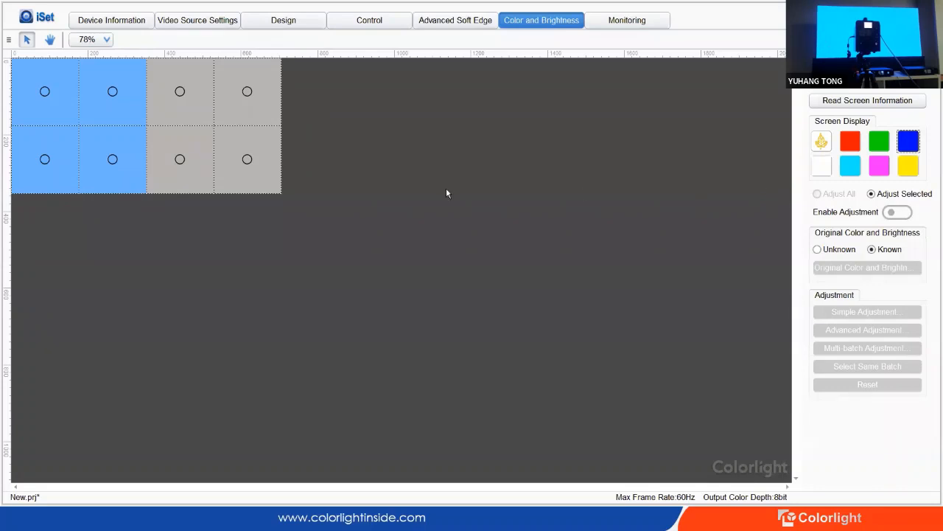
- Select the four light-blue cabinets of the first two columns and save their original color and brightness to the preset Original Value 1
left_click(190, 177)
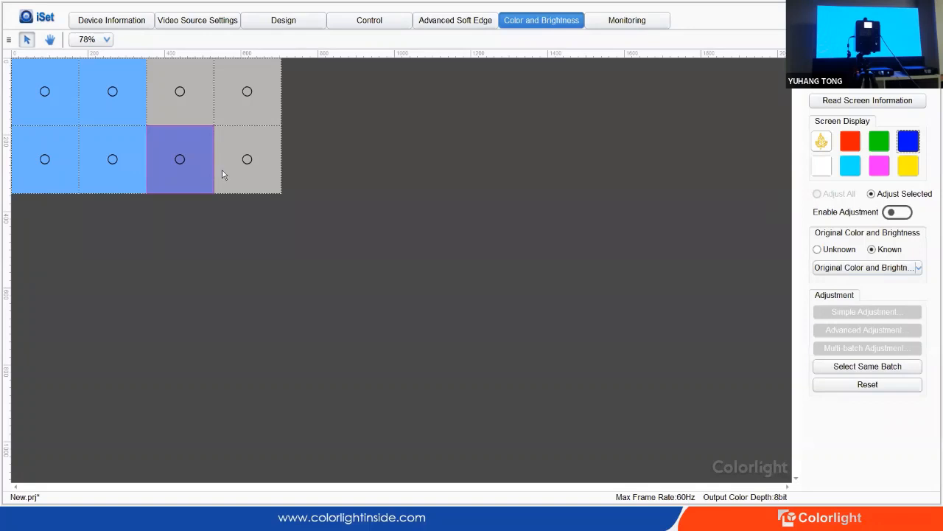
left_click(123, 164)
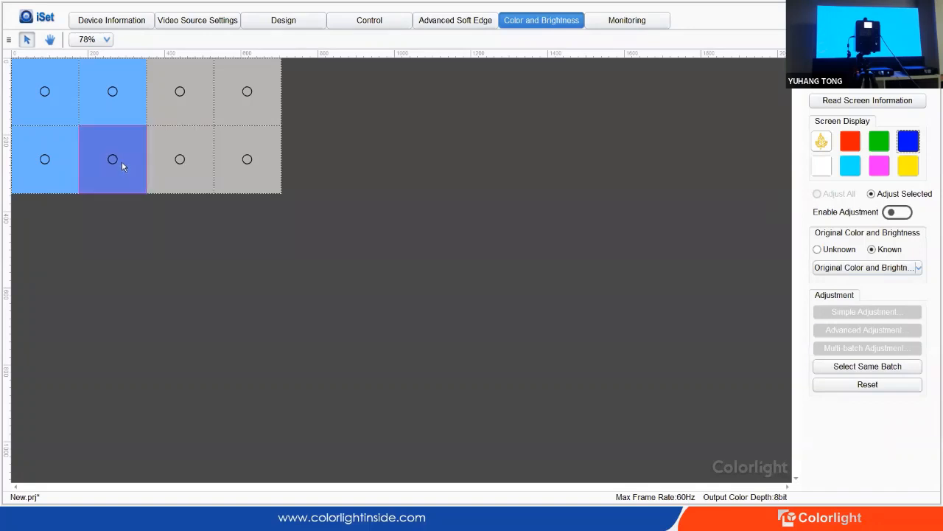
left_click(62, 162, "ctrl")
left_click(60, 98, "ctrl")
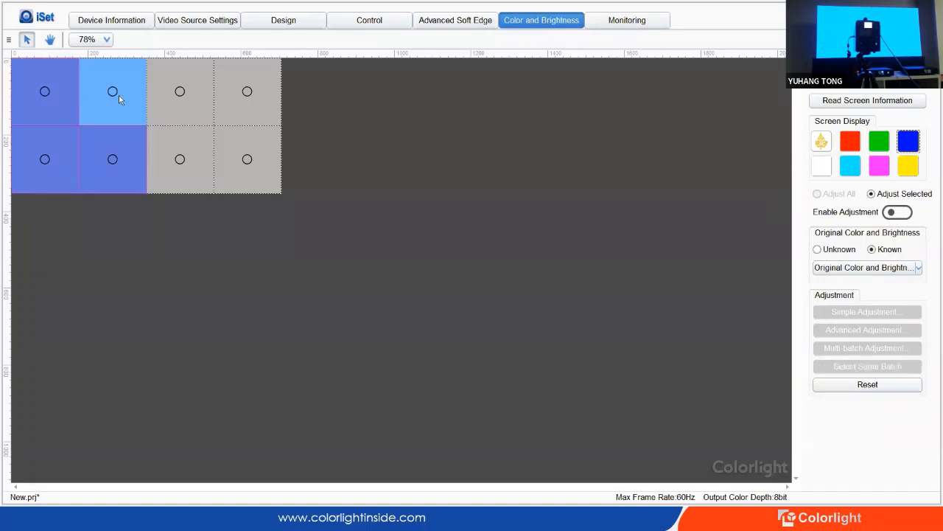
left_click(119, 96, "ctrl")
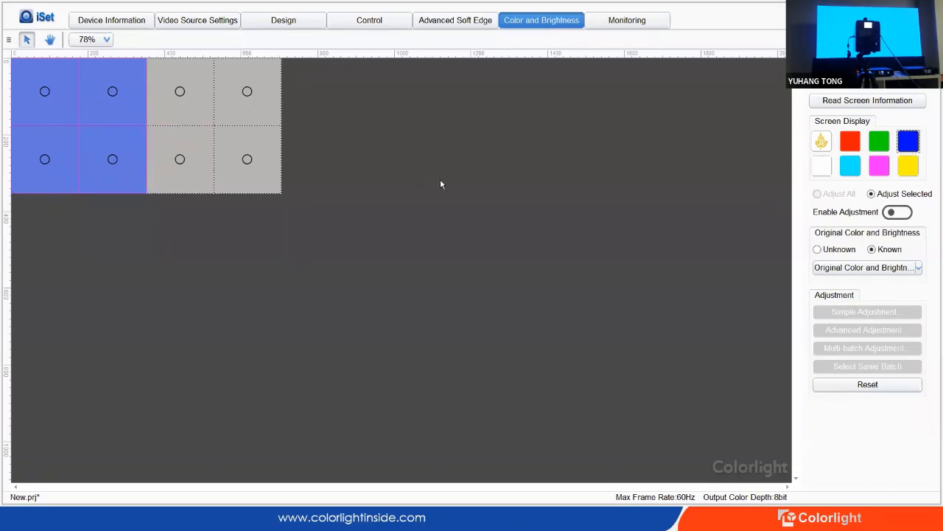
left_click(846, 270)
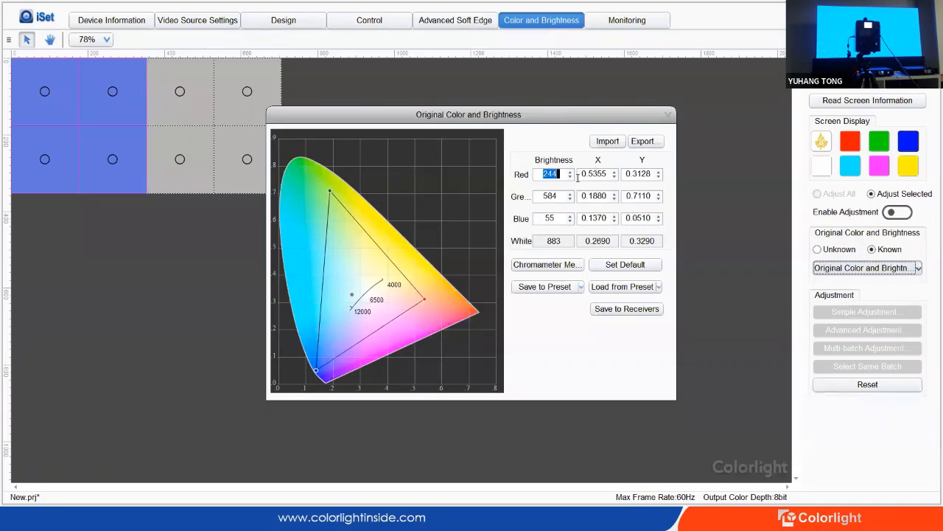
left_click(579, 286)
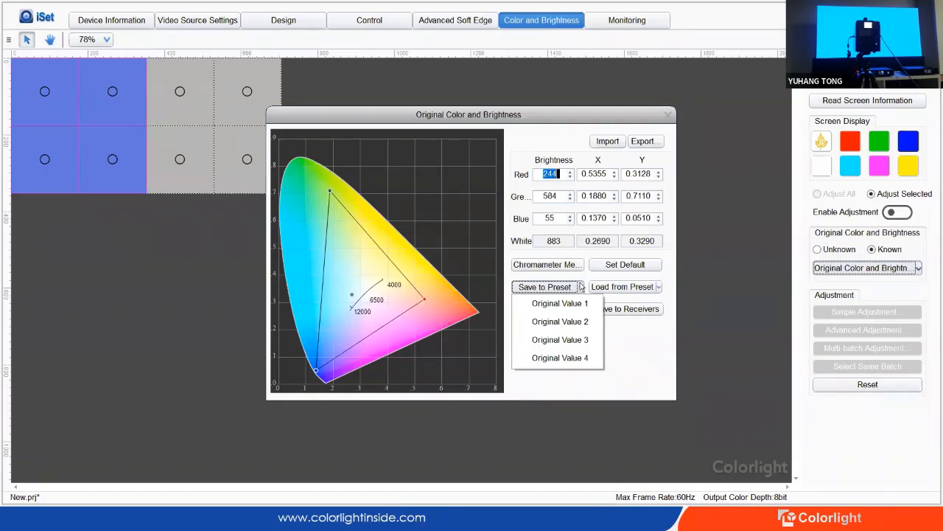
left_click(566, 302)
left_click(545, 289)
- Browse for an original color and brightness file to import, and try a chromameter measurement of the selected cabinets
left_click(613, 144)
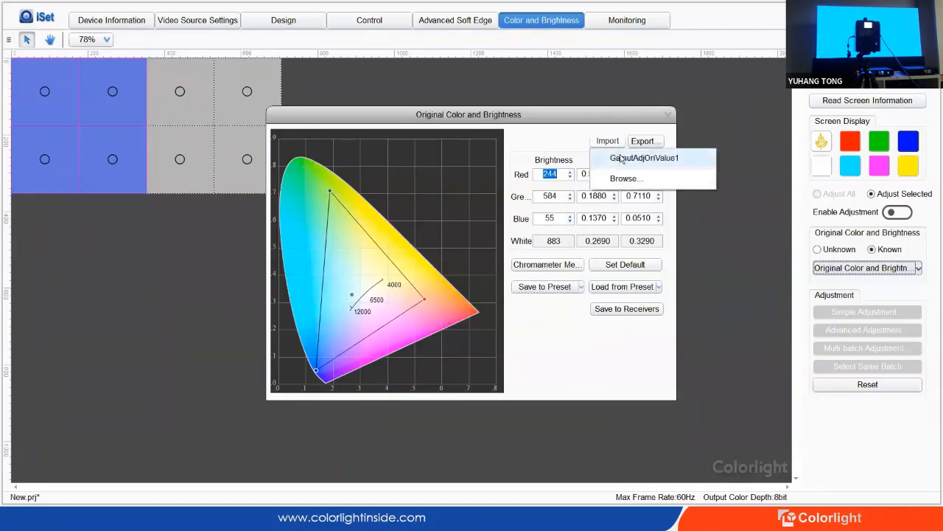
left_click(625, 179)
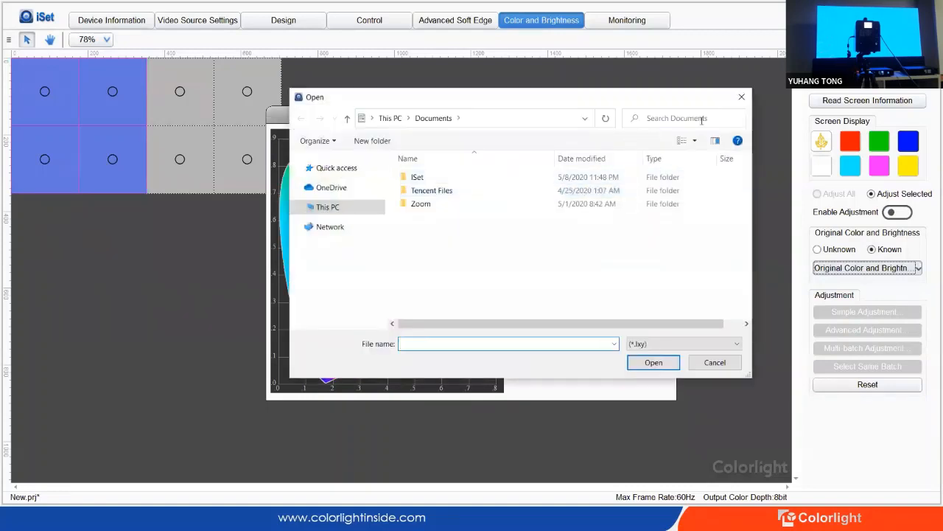
left_click(740, 96)
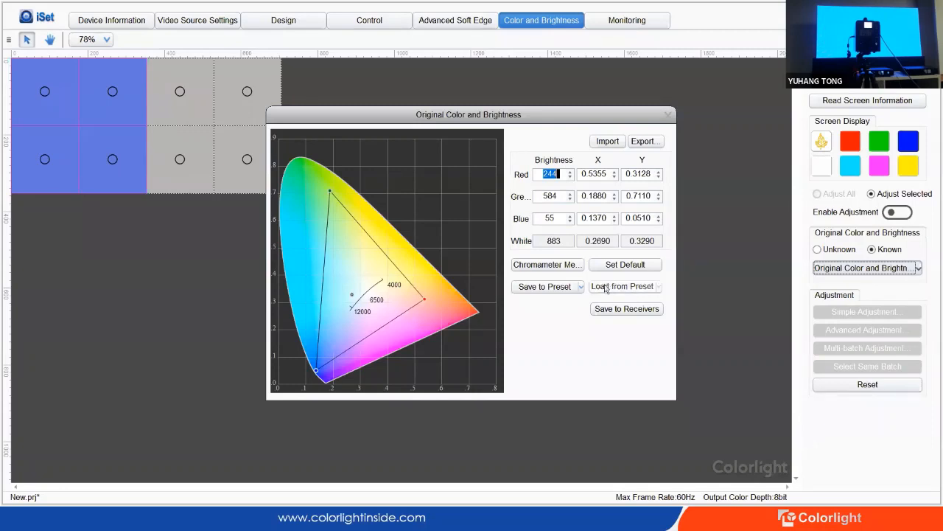
left_click(546, 264)
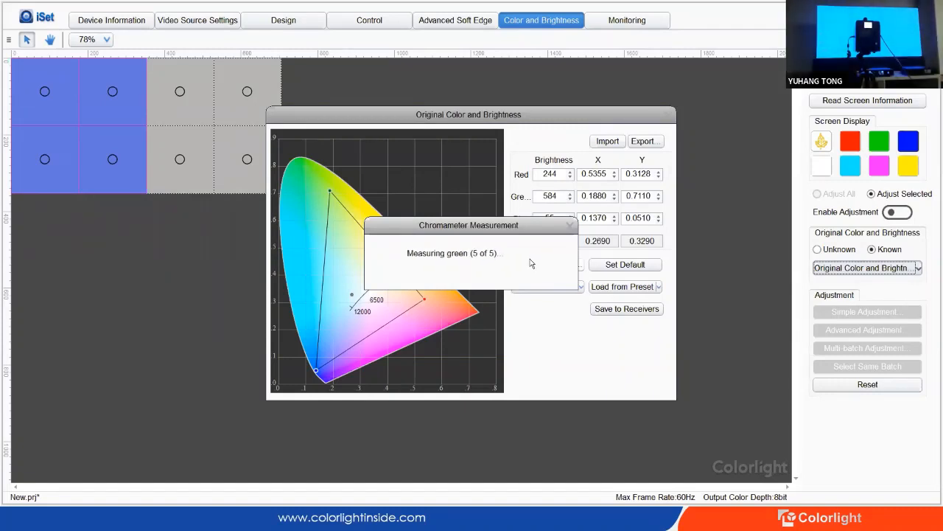
left_click(570, 224)
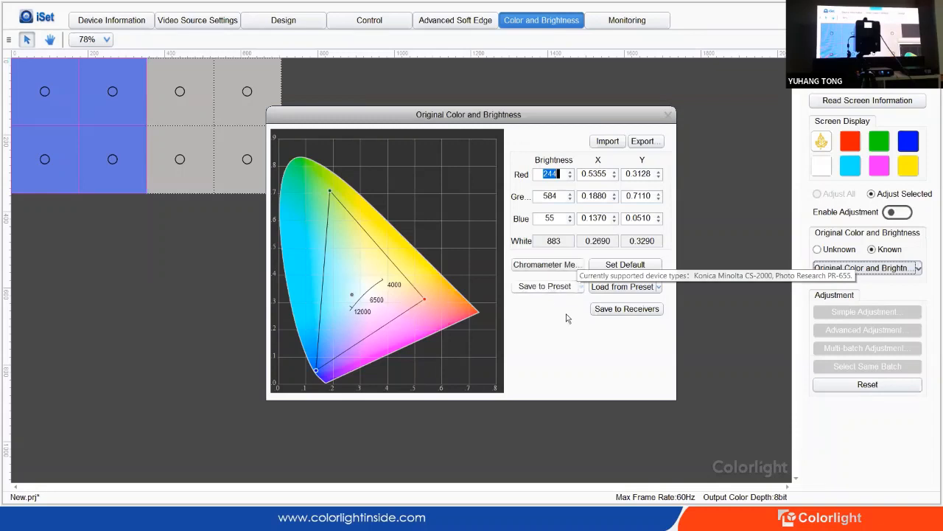
- Save the original color and brightness values to the receivers and to the preset Original Value 2, and close the settings
left_click(619, 310)
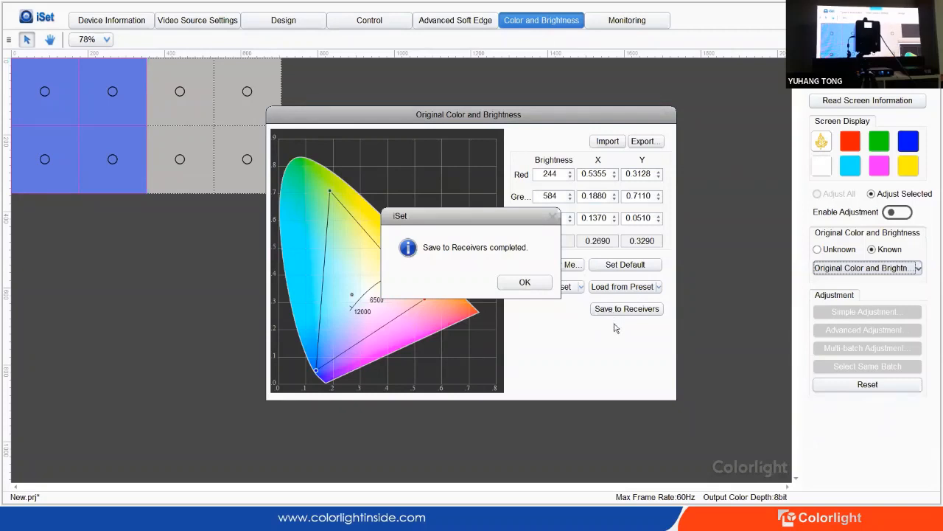
left_click(550, 283)
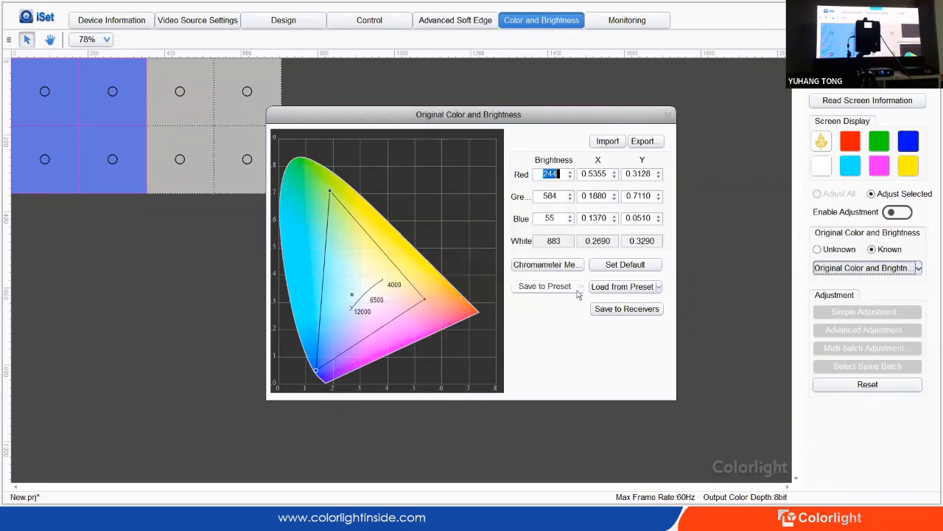
left_click(580, 287)
left_click(571, 322)
left_click(542, 284)
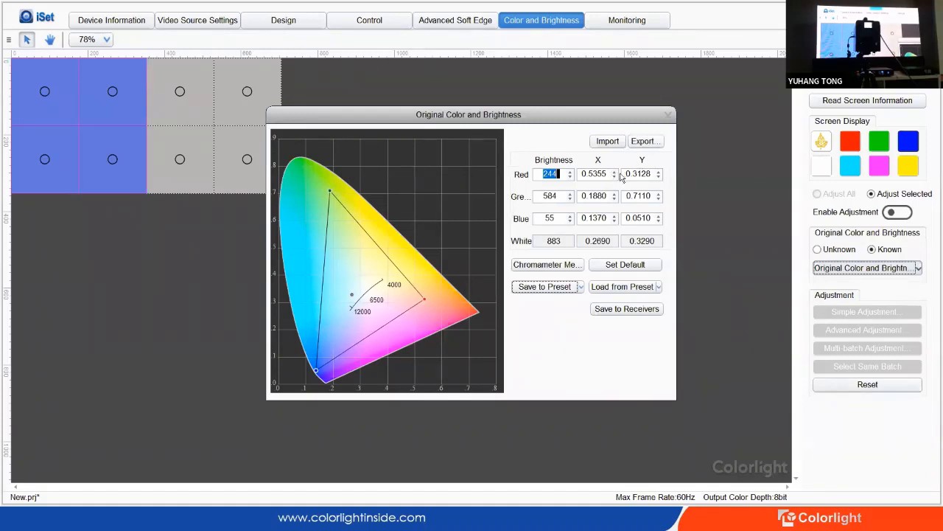
left_click(668, 115)
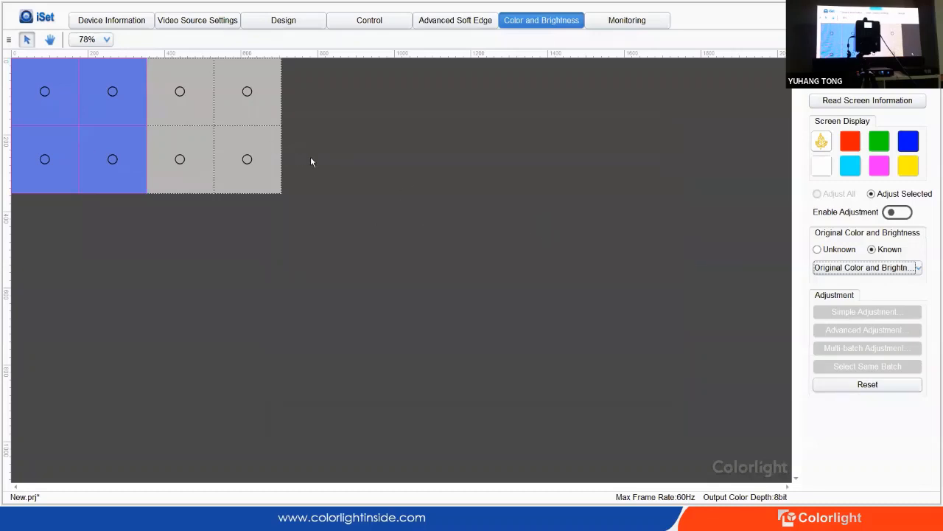
- Select all eight cabinets in the layout and enable color adjustment for them
left_click(111, 172)
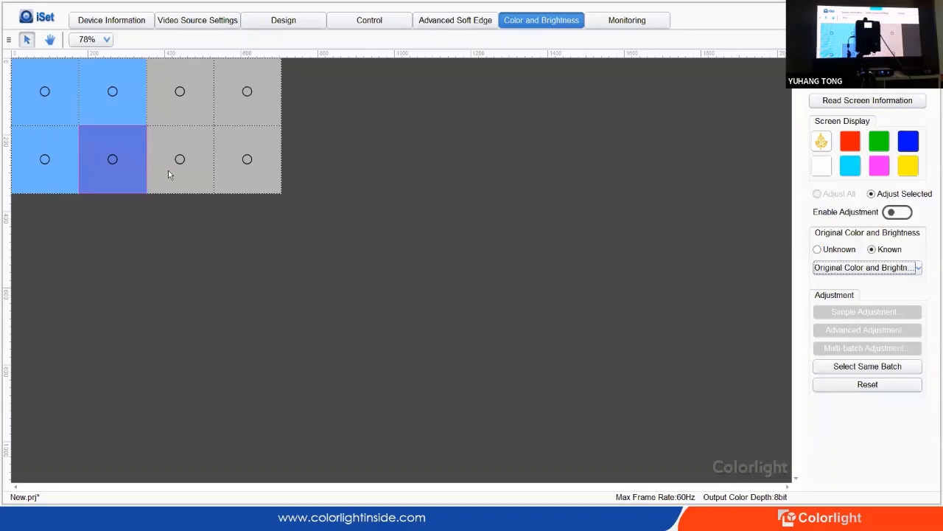
key("ctrl+a")
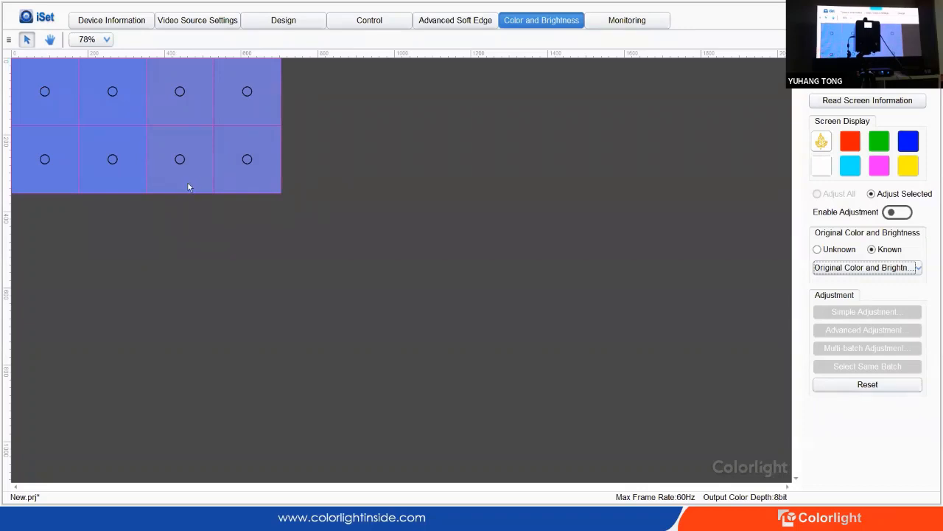
left_click(900, 214)
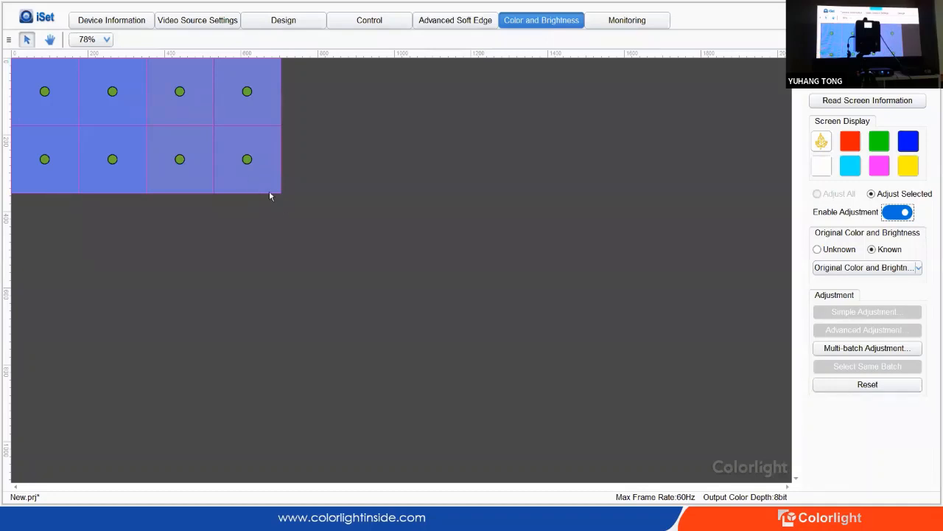
- Set the multi-batch target gamut's red point to X 0.4214, Y 0.3483 and save the adjustment to the receivers
left_click(862, 350)
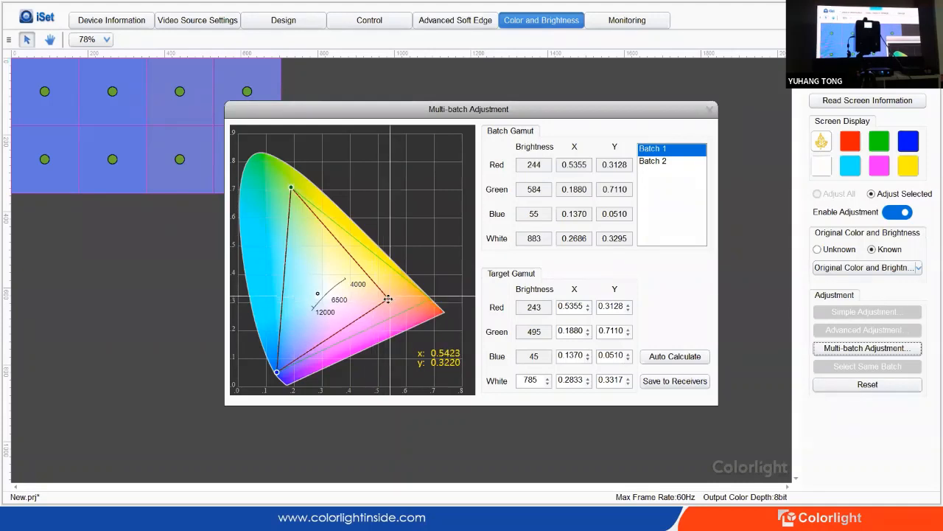
mouse_move(389, 301)
left_mouse_down()
mouse_move(378, 300)
mouse_move(391, 300)
left_mouse_up()
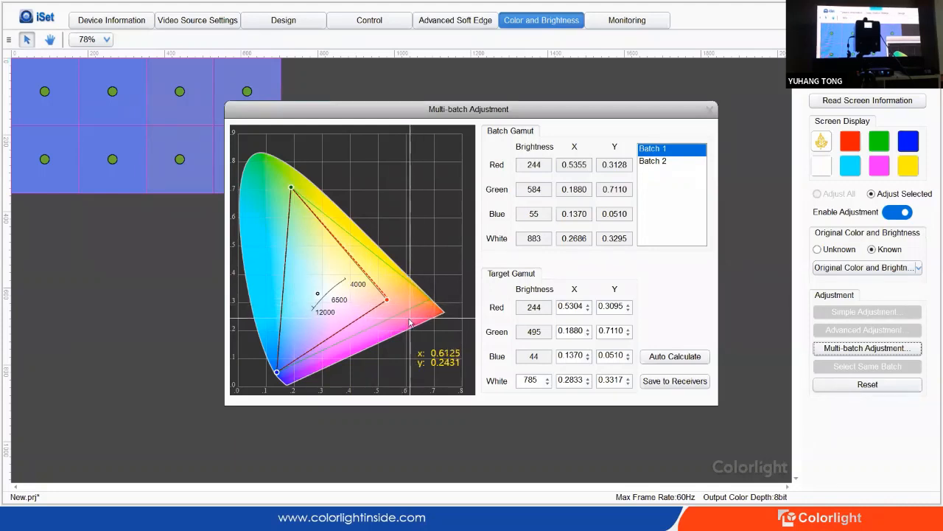
mouse_move(389, 300)
left_mouse_down()
mouse_move(361, 292)
mouse_move(391, 299)
left_mouse_up()
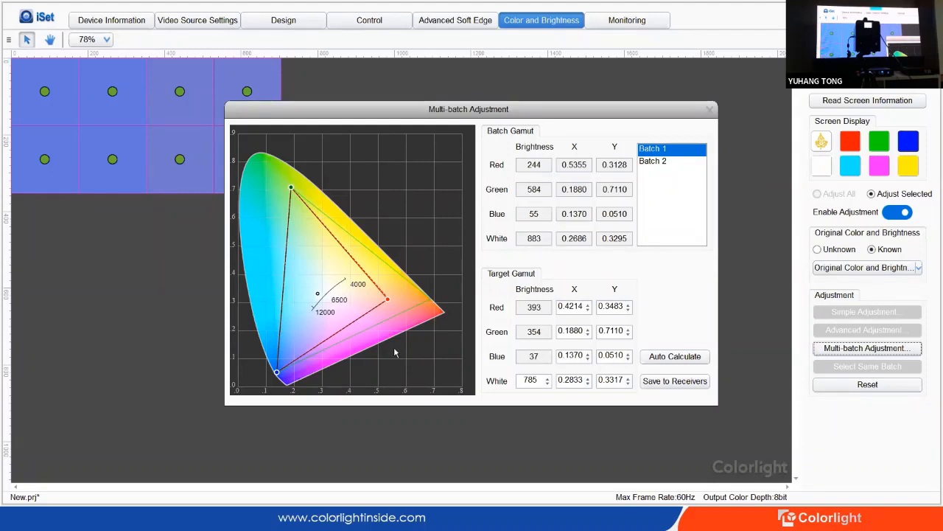
left_click(677, 382)
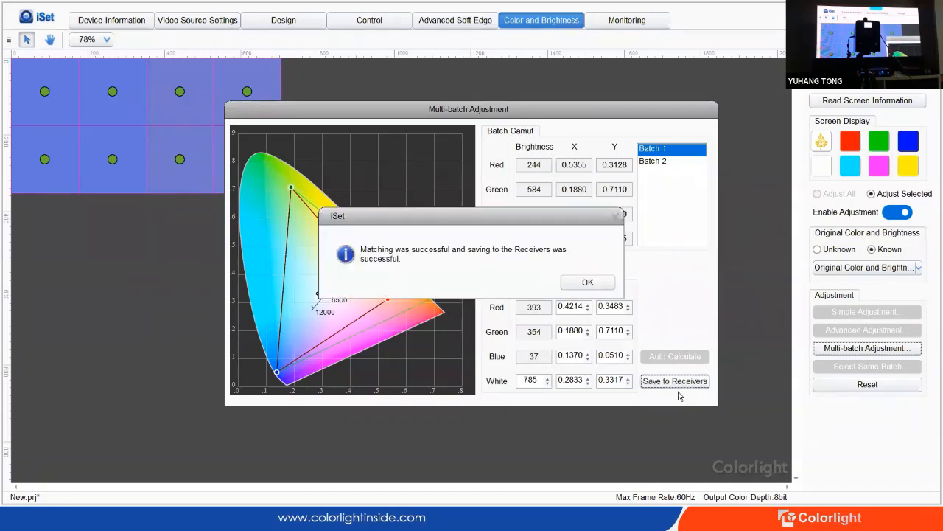
left_click(587, 282)
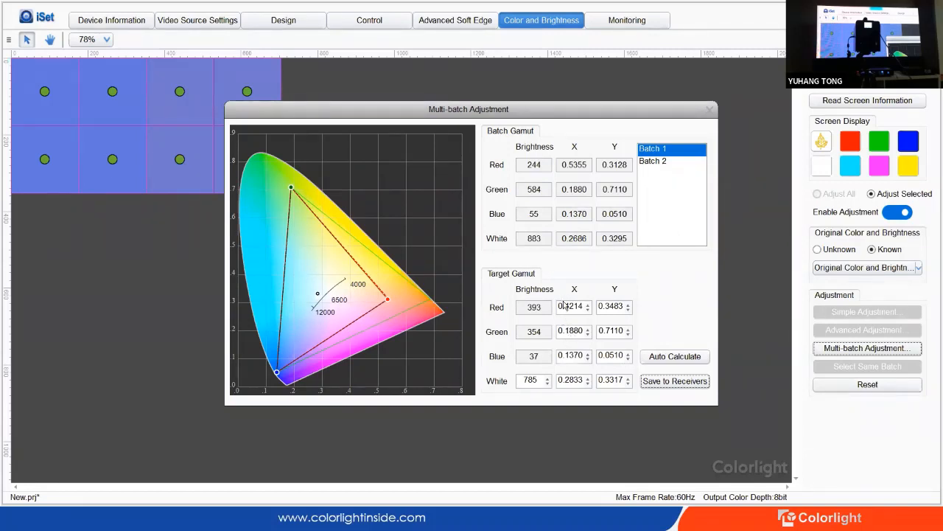
left_click(710, 110)
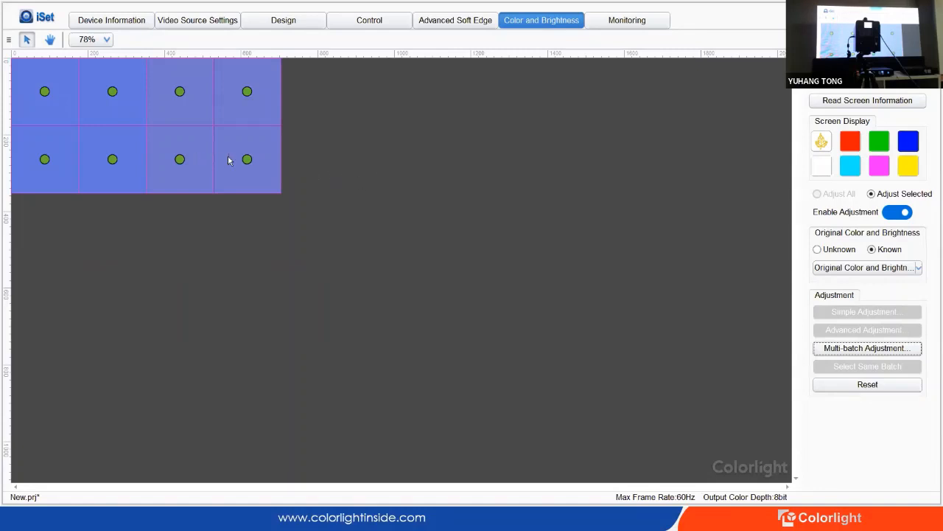
- Reset the adjusted color coefficients of all the selected cabinets
left_click(880, 388)
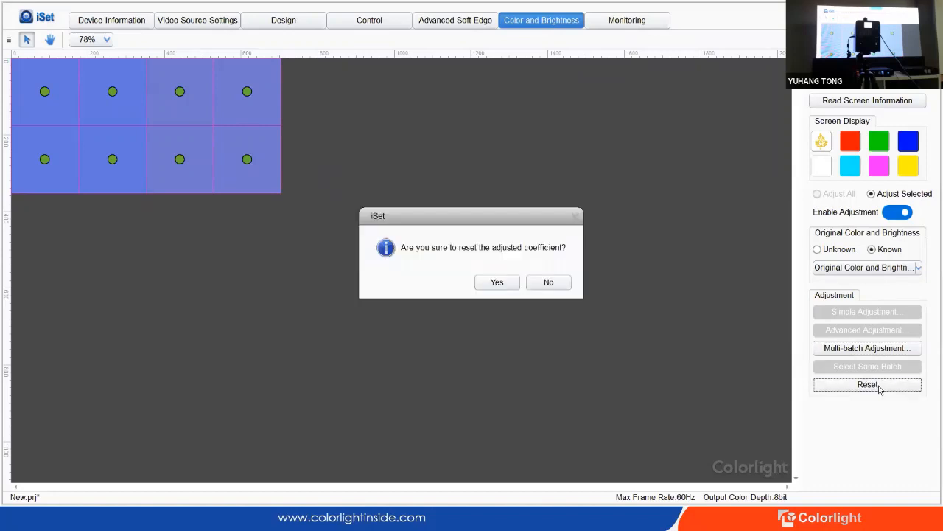
left_click(480, 283)
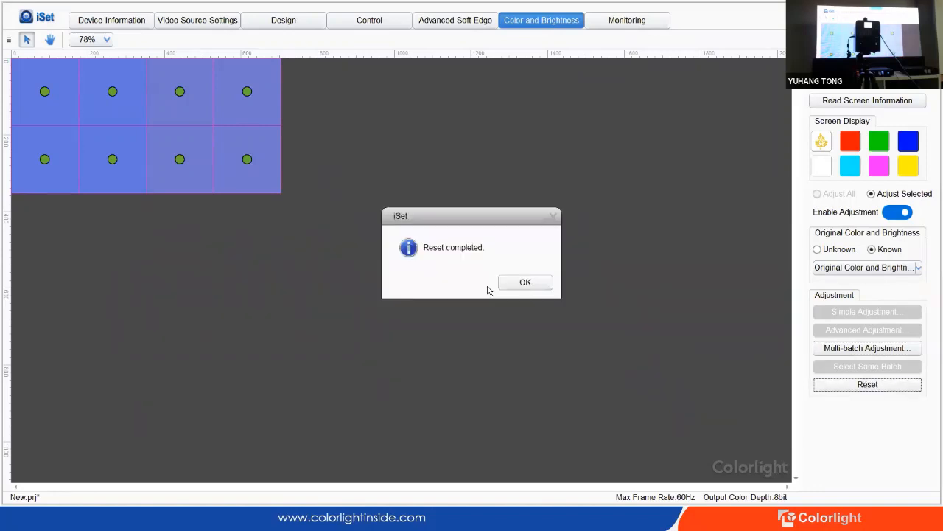
left_click(540, 285)
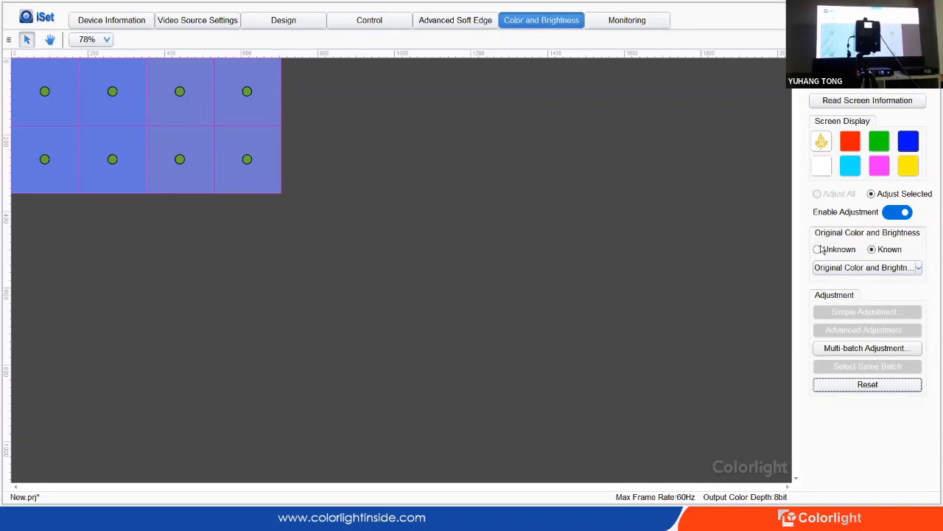
- Select only the last cabinet in the second row and open its Advanced Adjustment
left_click(393, 247)
left_click(247, 159)
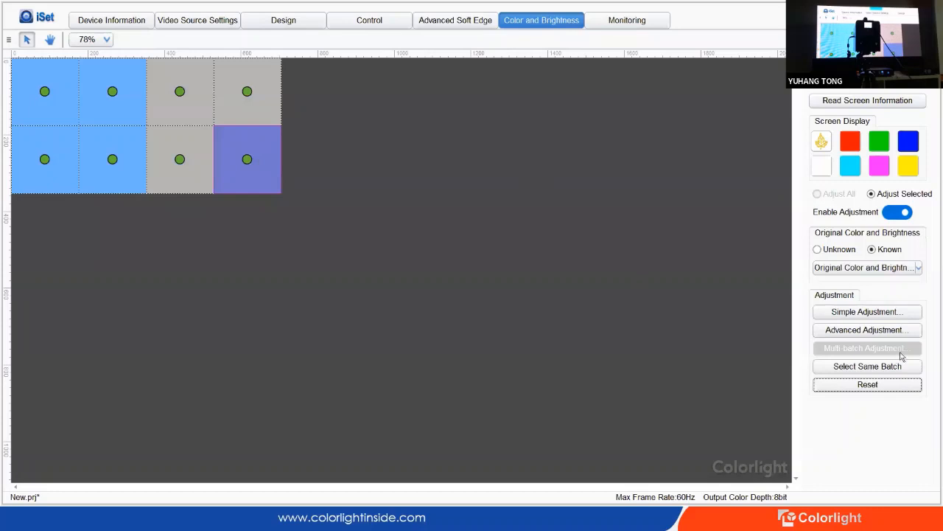
left_click(865, 330)
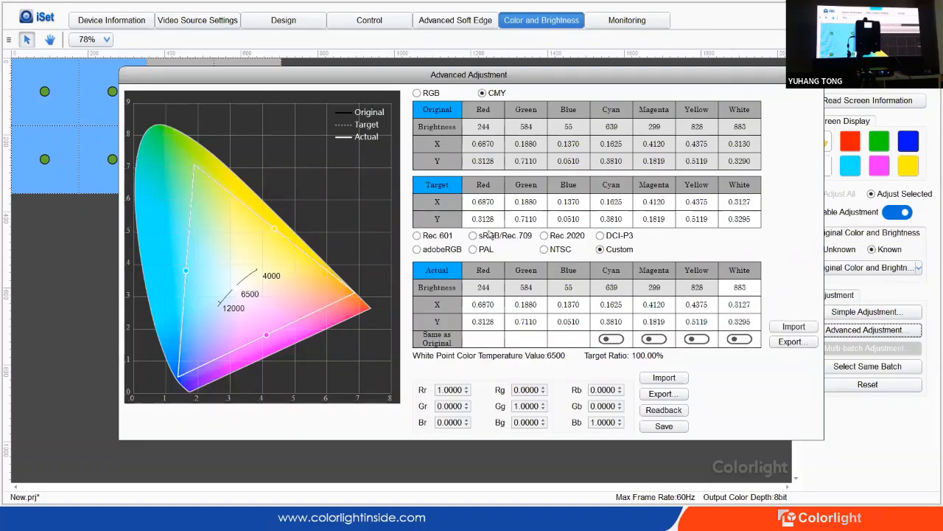
- Examine the target gamut's blue and white coordinates in RGB mode, and switch the adjustment back to CMY mode
left_click(427, 96)
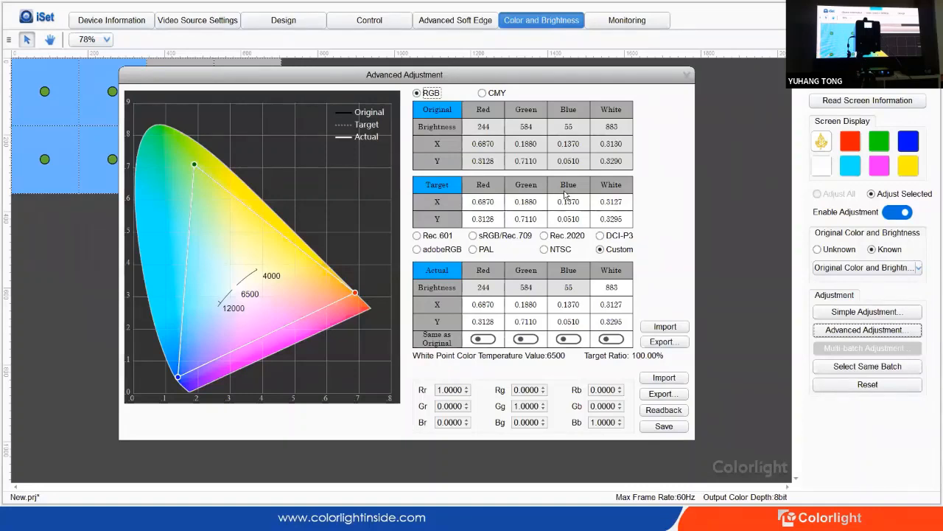
double_click(568, 200)
double_click(616, 197)
left_click(483, 93)
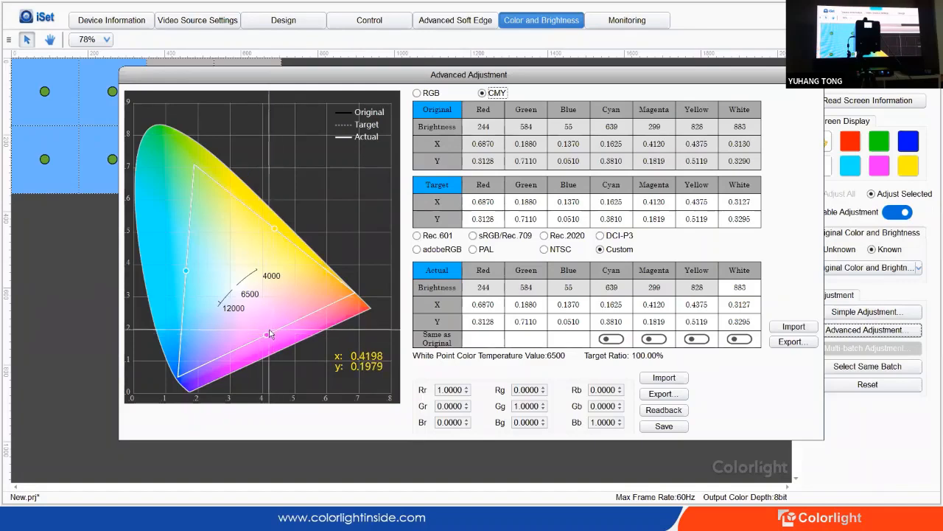
- Set the target gamut's magenta X to 0.2312 and move the actual magenta point in the diagram to about X 0.3725, Y 0.2223
left_click_drag(266, 334, 250, 332)
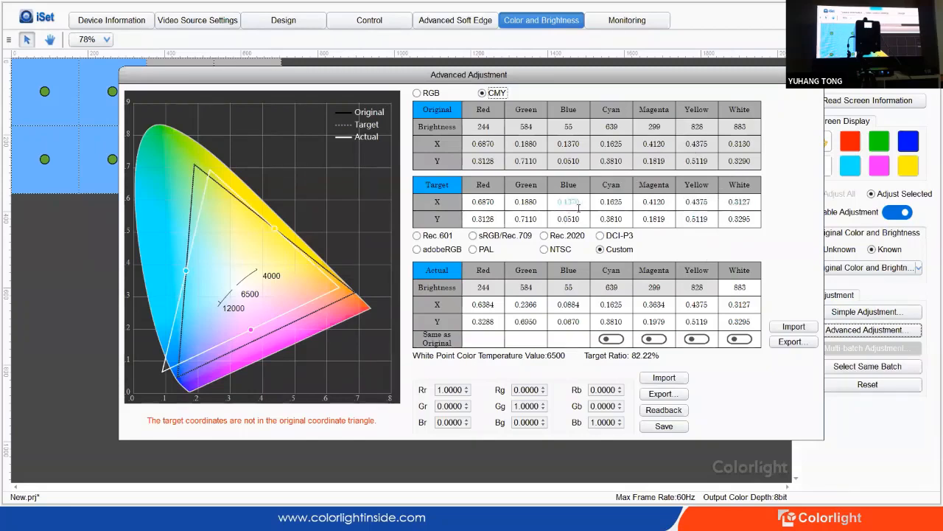
double_click(660, 202)
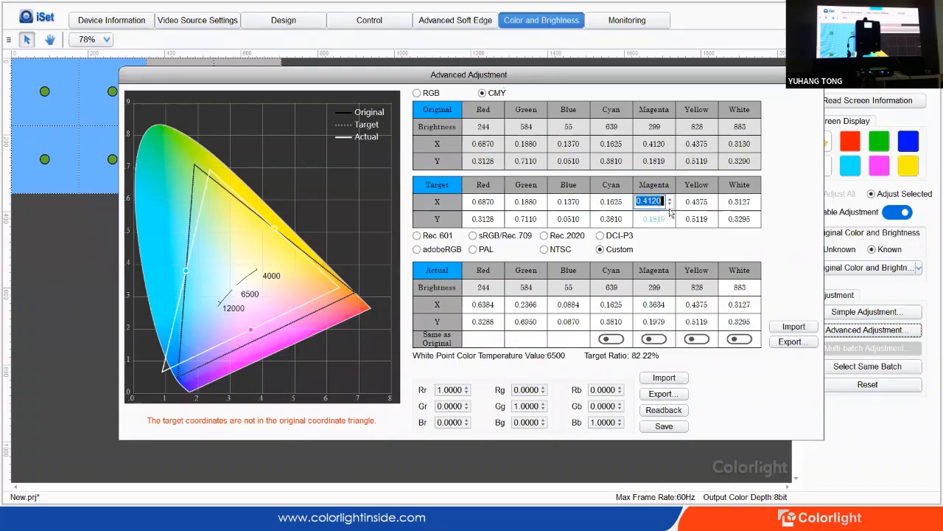
left_click(642, 201)
key("Delete")
type("3")
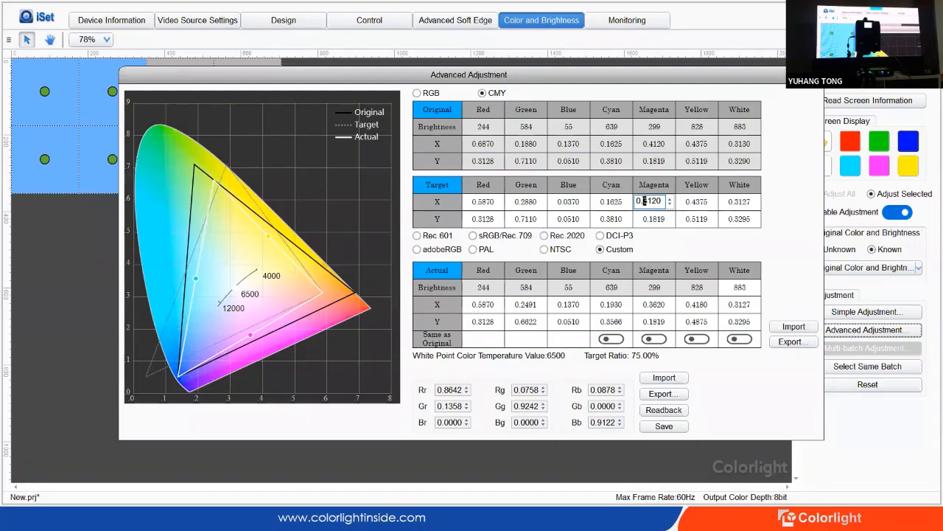
type("2")
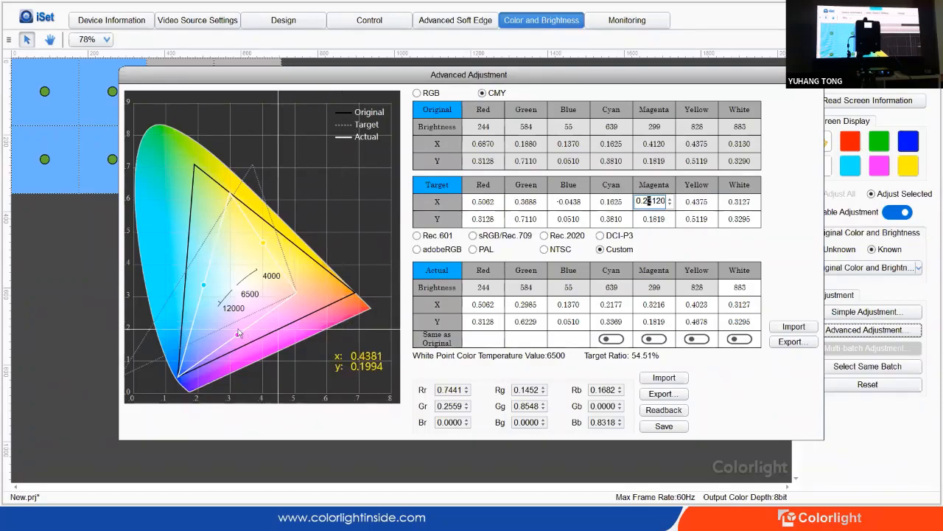
left_click_drag(237, 337, 274, 319)
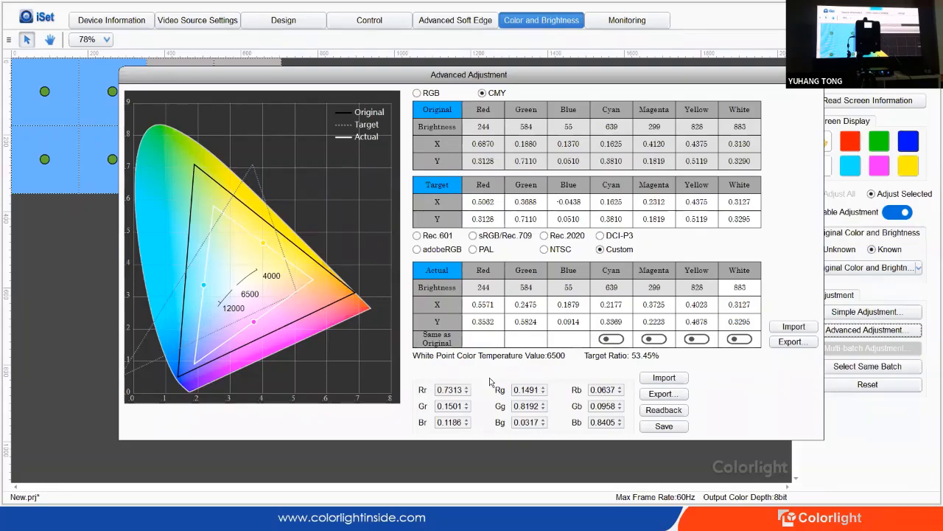
- Use the DCI-P3 values as a custom target gamut and move the actual magenta point to about X 0.3527, Y 0.2132
left_click(602, 236)
left_click(601, 250)
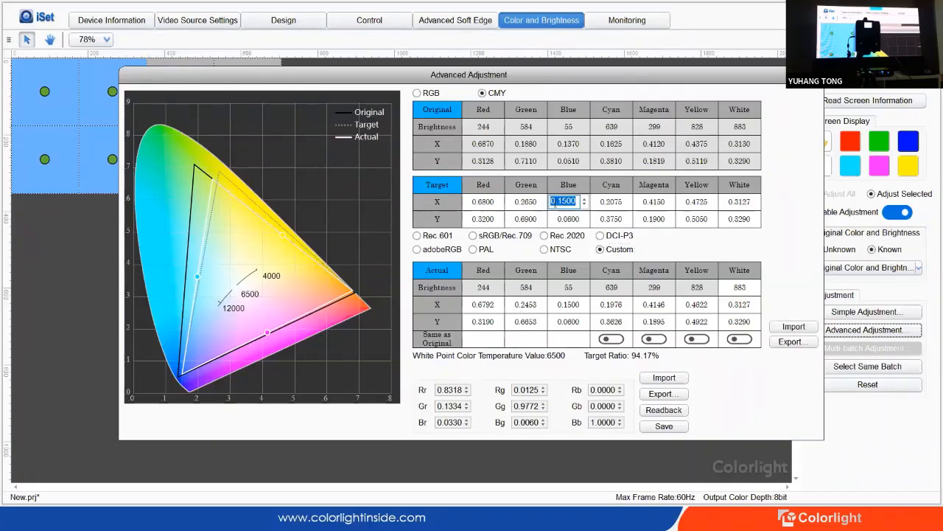
double_click(524, 202)
double_click(482, 219)
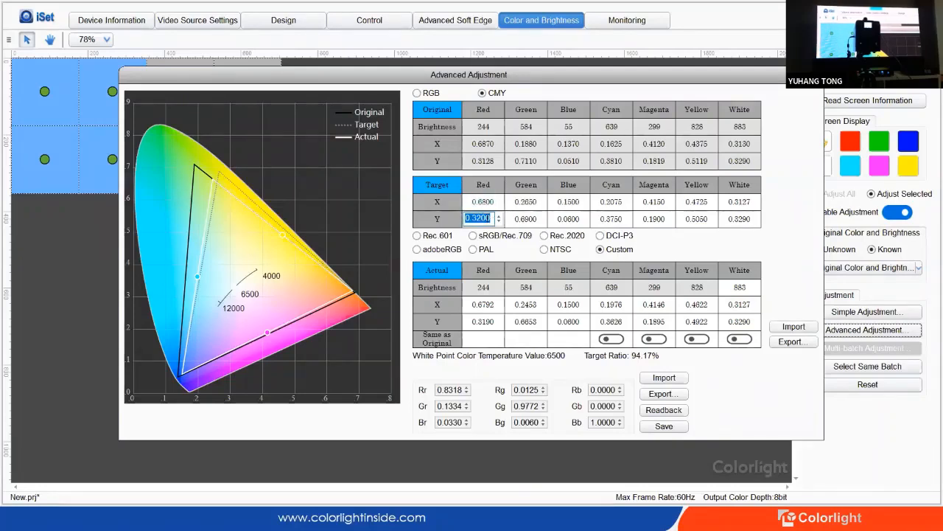
left_click(489, 249)
left_click(606, 250)
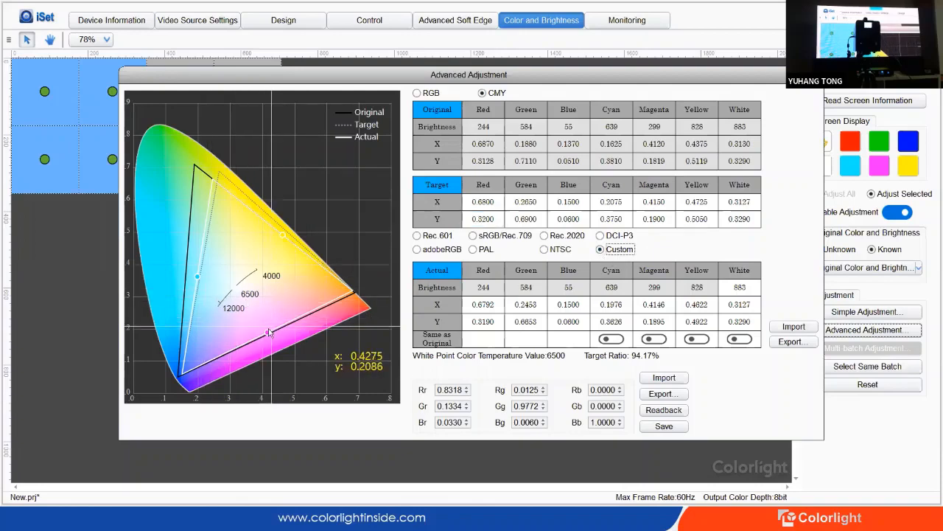
left_click_drag(269, 332, 246, 325)
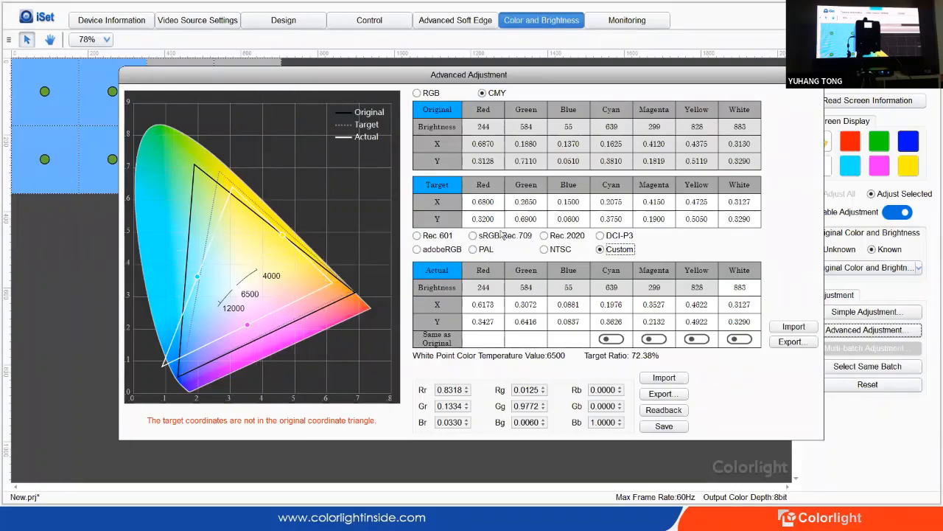
- Choose DCI-P3 as the target gamut and set the actual white point to X 0.3227, Y 0.3390
left_click(602, 236)
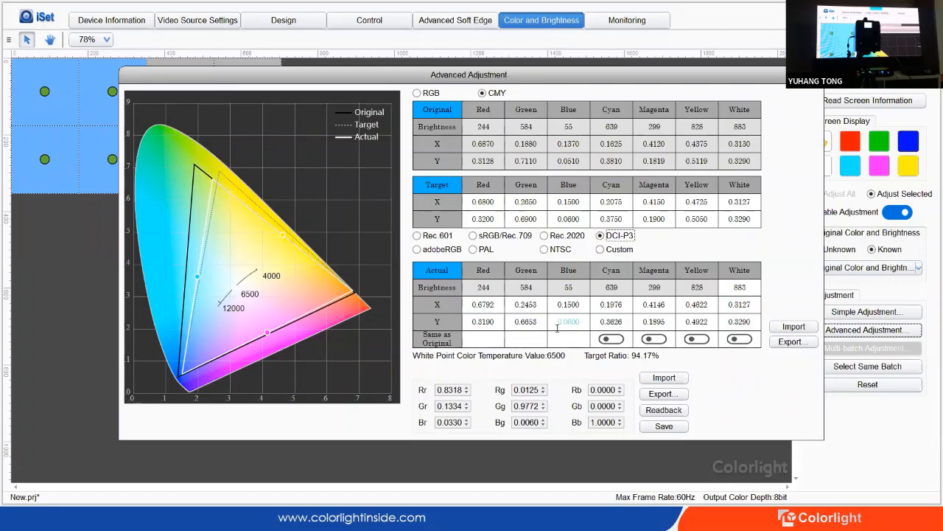
double_click(739, 322)
double_click(735, 304)
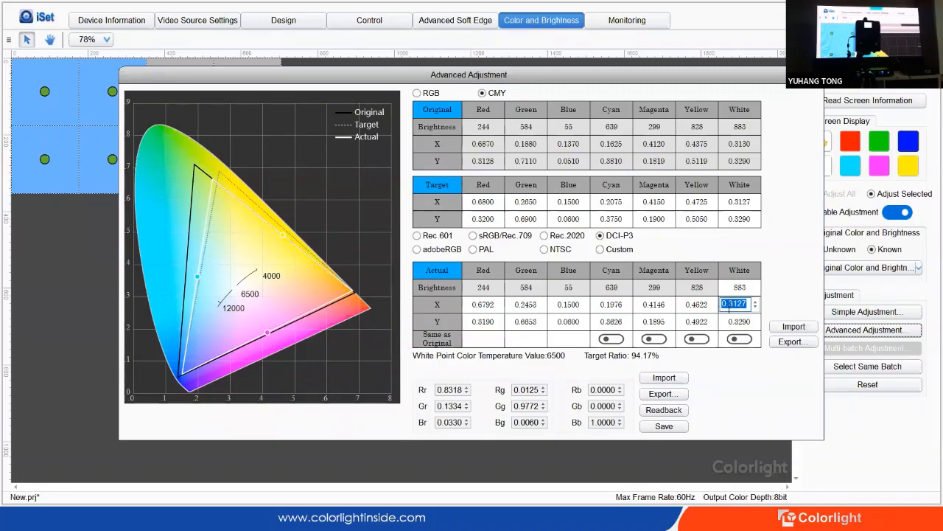
left_click_drag(733, 304, 737, 303)
type("2")
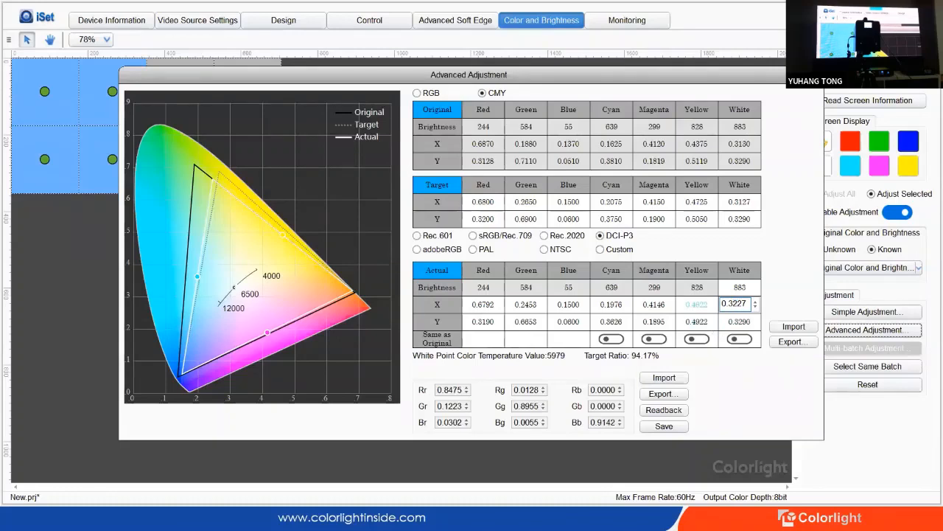
double_click(740, 318)
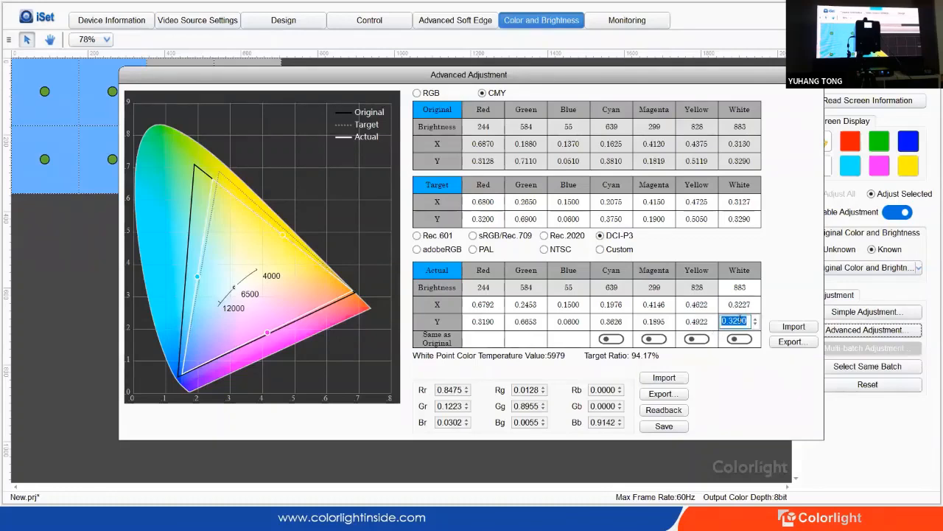
left_click(740, 320)
left_click_drag(737, 320, 733, 320)
type("3")
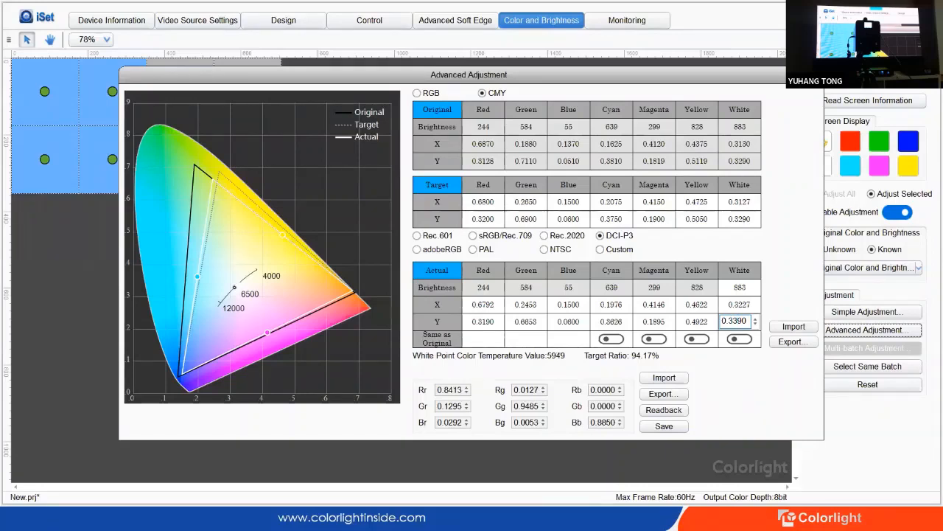
- Try an actual white X of 0.4227, and set it back to 0.3227
double_click(733, 304)
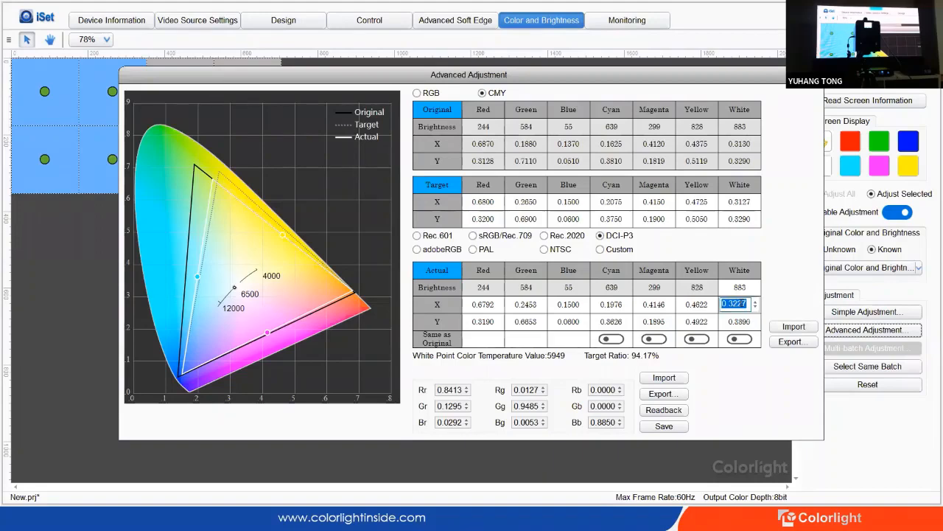
double_click(731, 304)
left_click(731, 304)
type("4")
left_click_drag(734, 304, 729, 304)
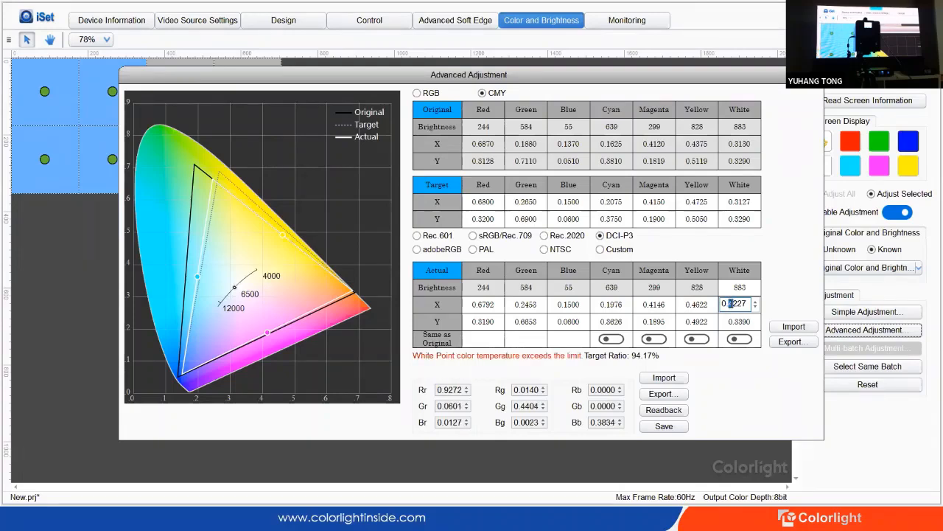
type("3")
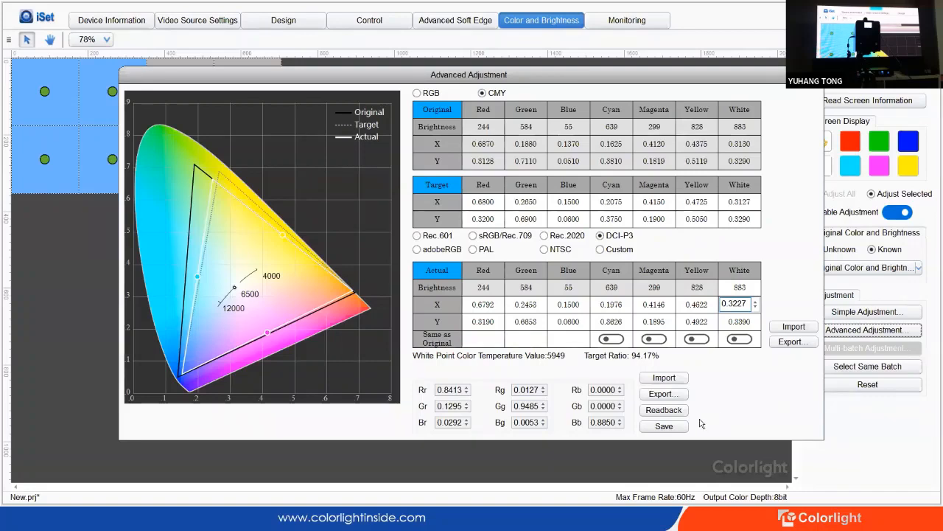
- Save the advanced adjustment to the receivers and close the Advanced Adjustment dialog
left_click(684, 429)
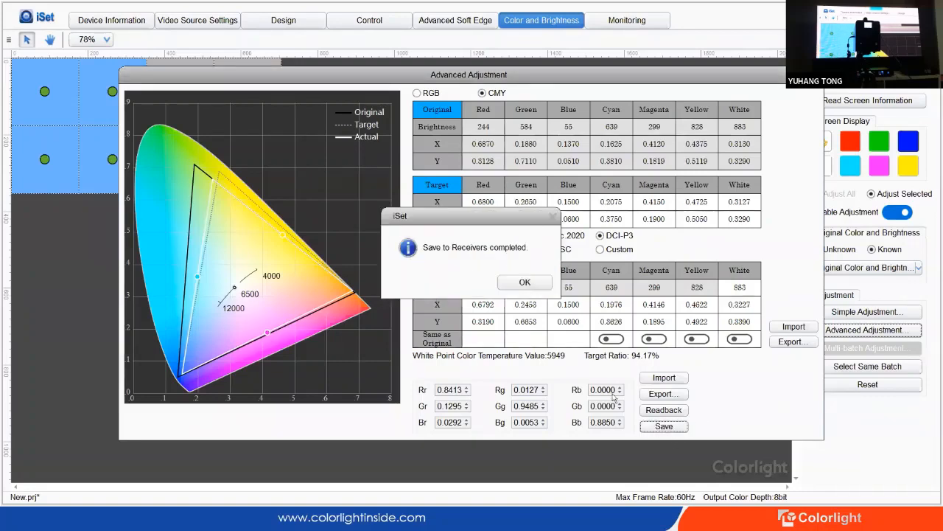
key("Return")
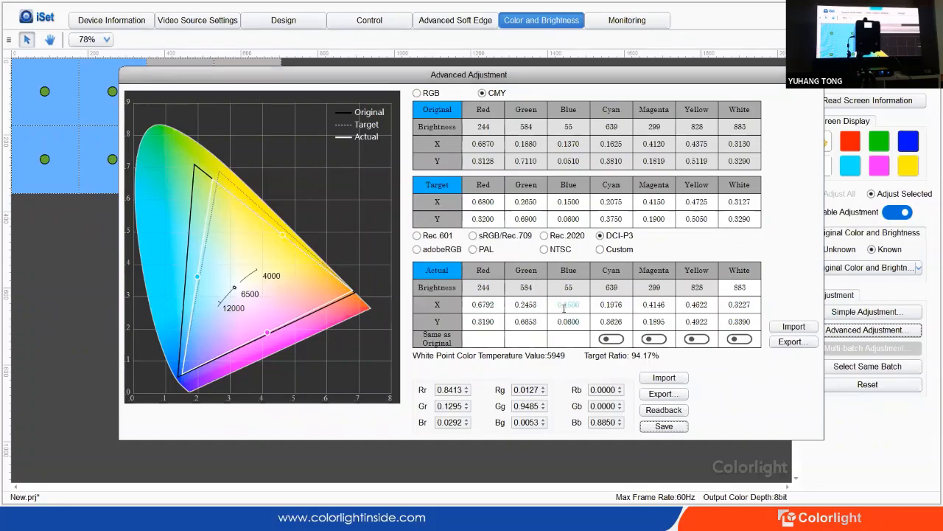
double_click(658, 219)
left_click(675, 255)
left_click(812, 75)
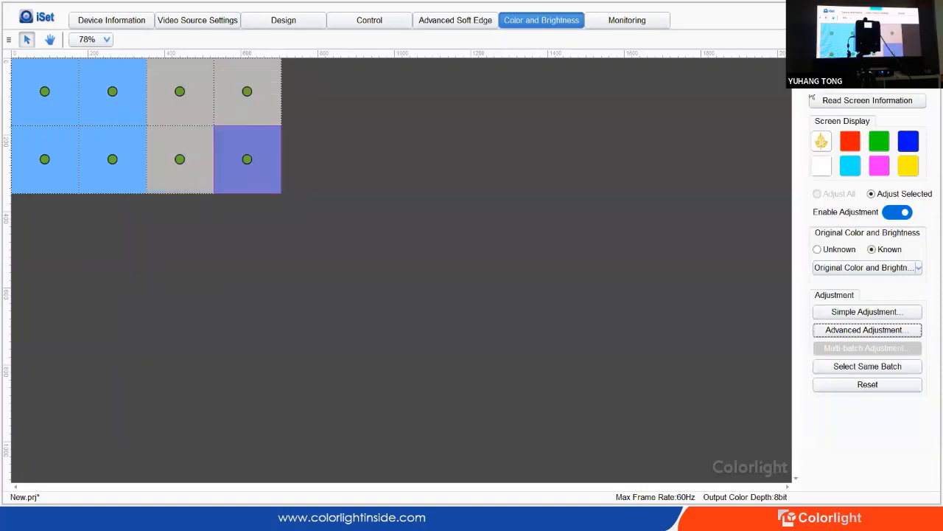
- Set the cabinet's original color and brightness to Unknown and open its Simple Adjustment with the magenta screen display
left_click(818, 249)
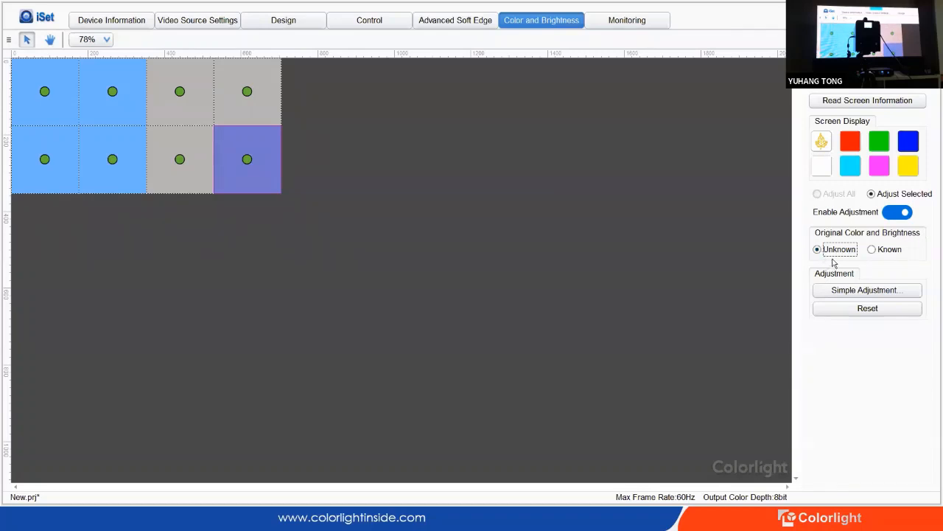
left_click(864, 290)
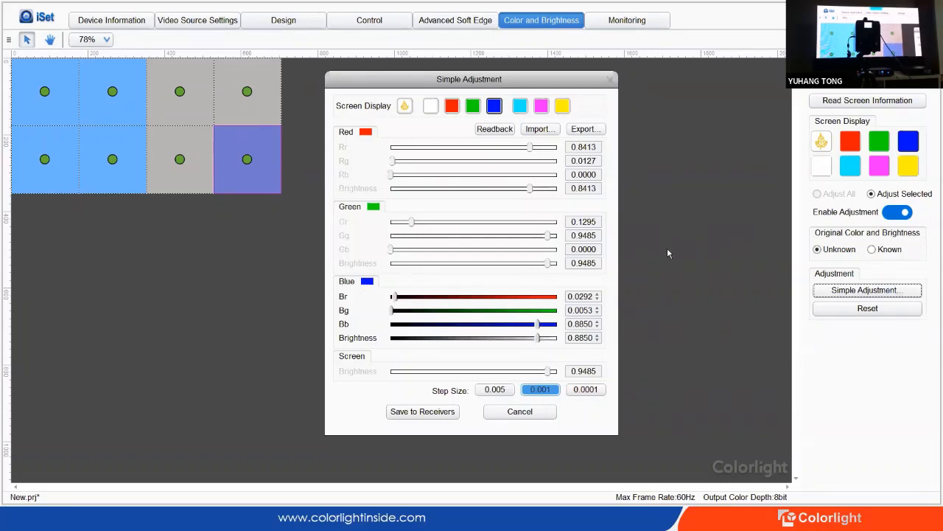
left_click(543, 109)
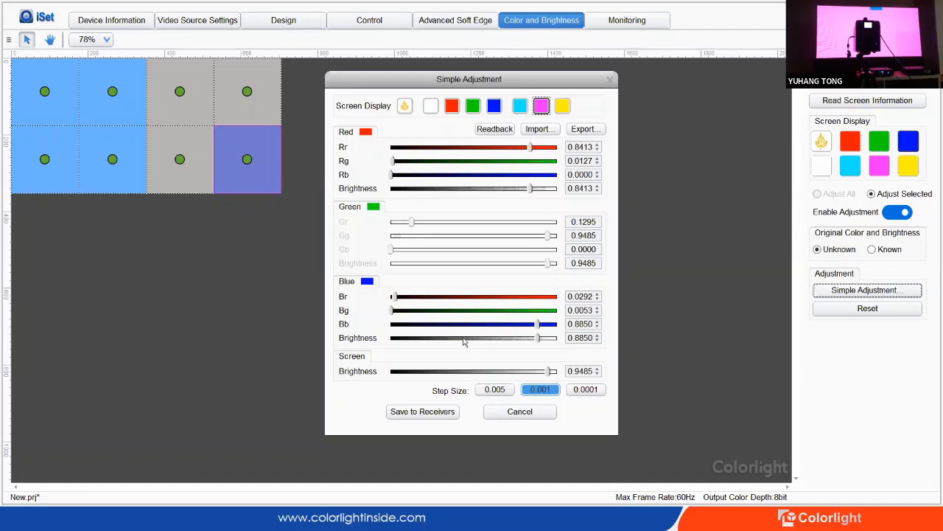
- Lower the red coefficient Rr to 0.7570, save the simple adjustment to the receivers and close the dialog
left_click_drag(532, 148, 505, 152)
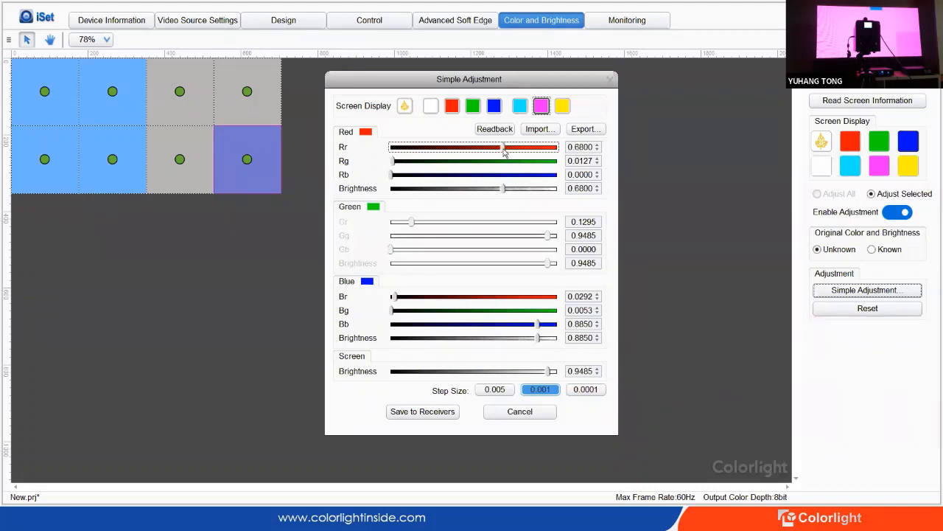
left_click_drag(504, 152, 455, 148)
left_click_drag(455, 148, 518, 166)
left_click(426, 411)
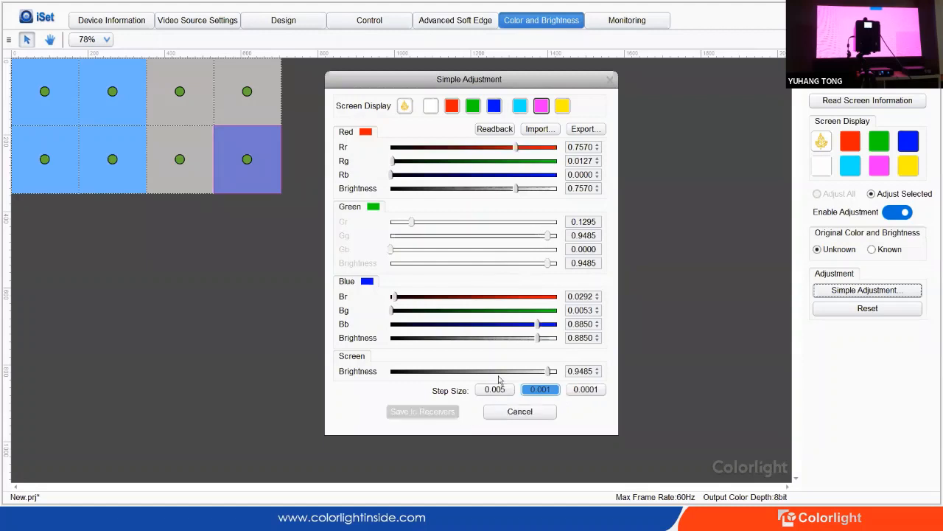
left_click(525, 282)
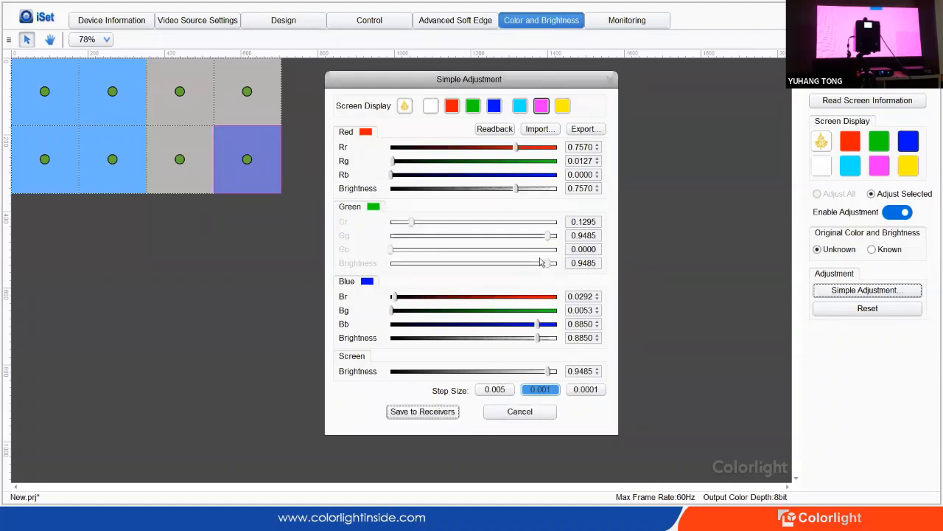
left_click(610, 80)
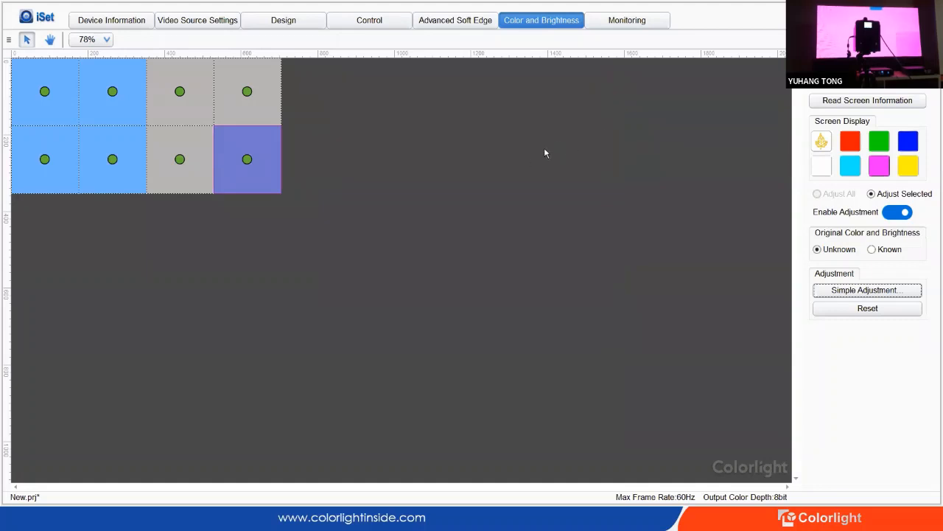